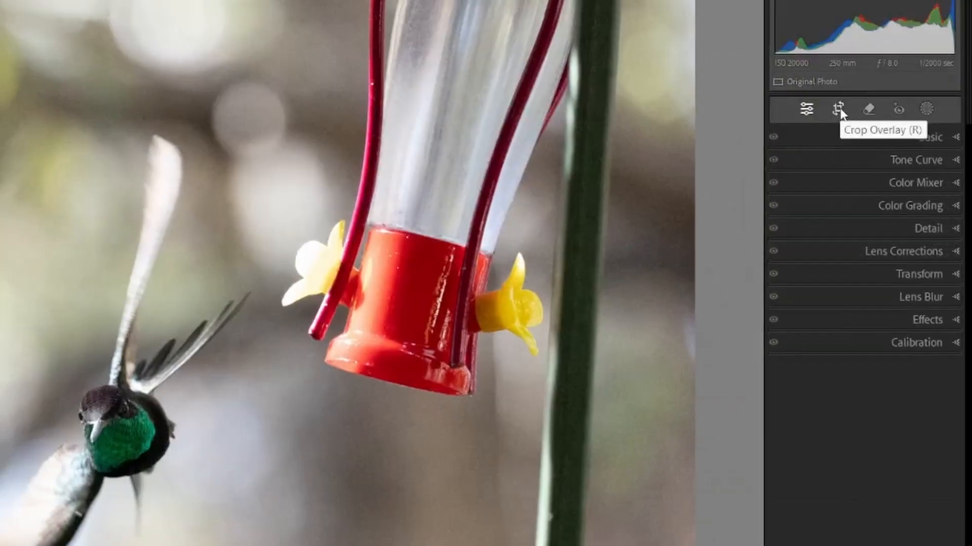
Crop the photo to an 11 x 14 aspect ratio, tightening the frame around the hummingbird and the red feeder
left_click(839, 110)
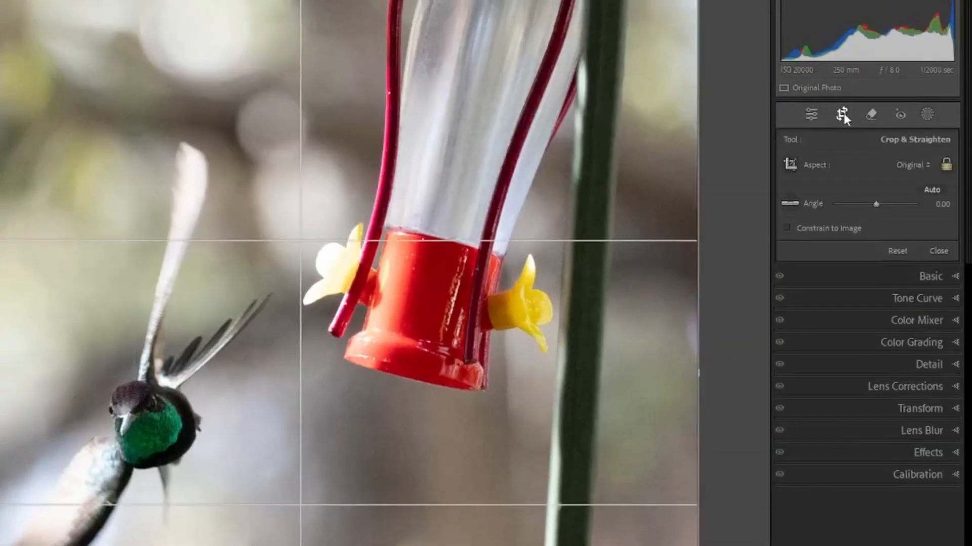
left_click(930, 169)
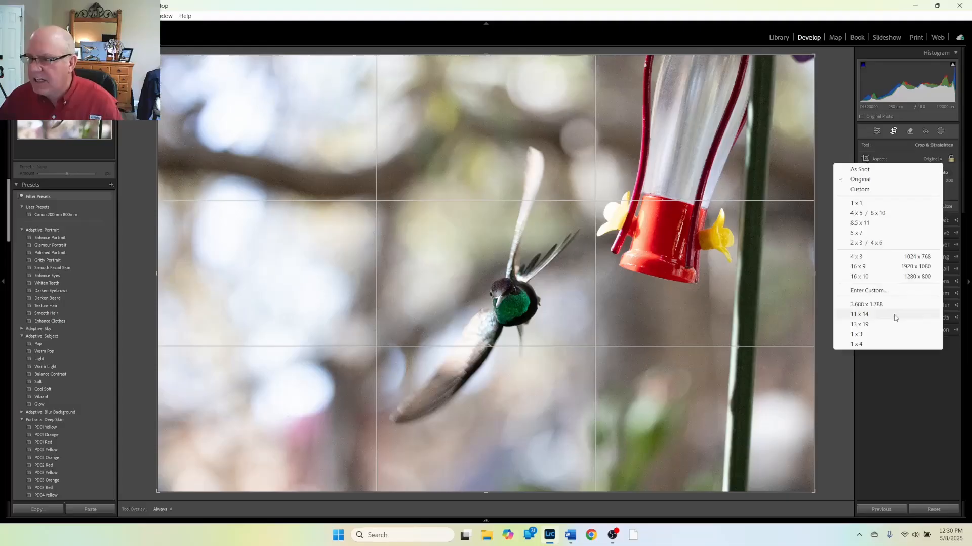
left_click(894, 314)
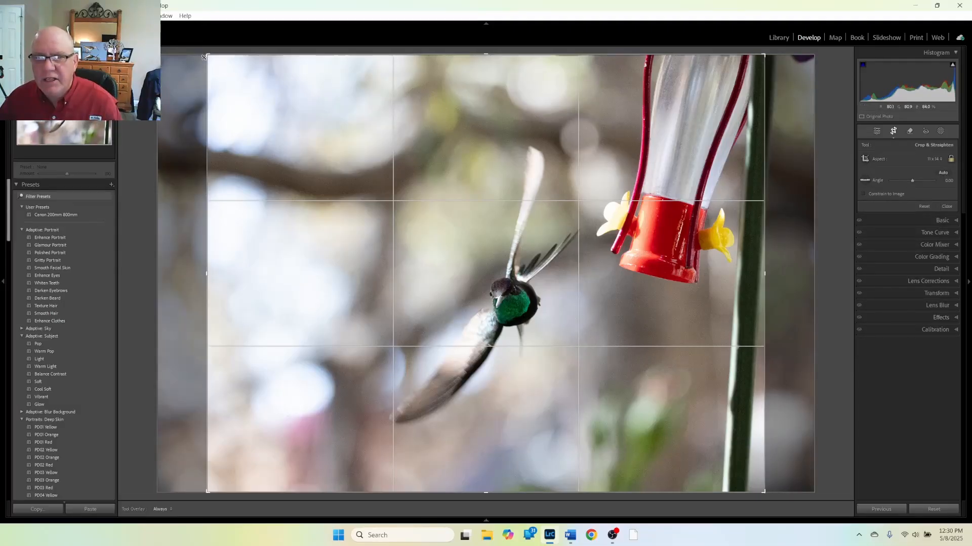
left_click_drag(206, 57, 293, 123)
left_click_drag(378, 183, 401, 250)
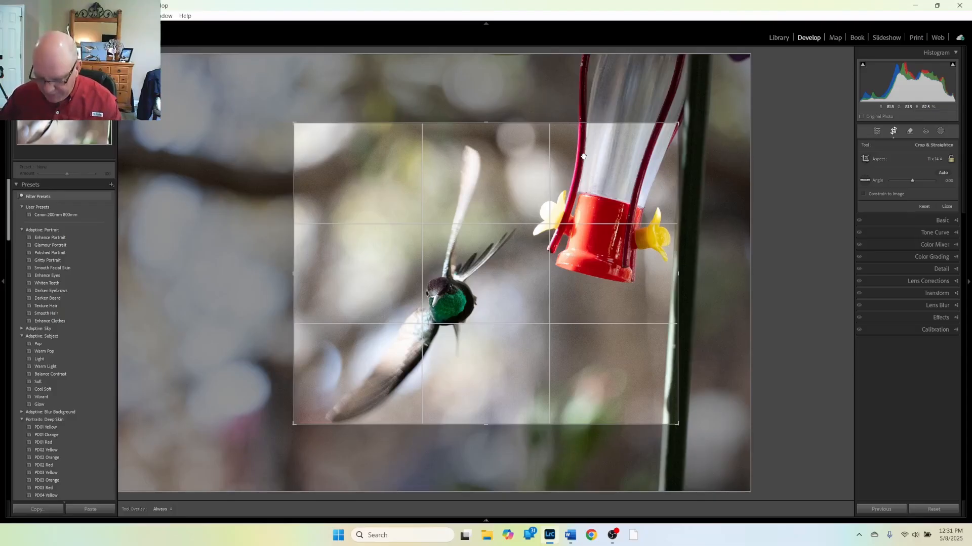
key("Return")
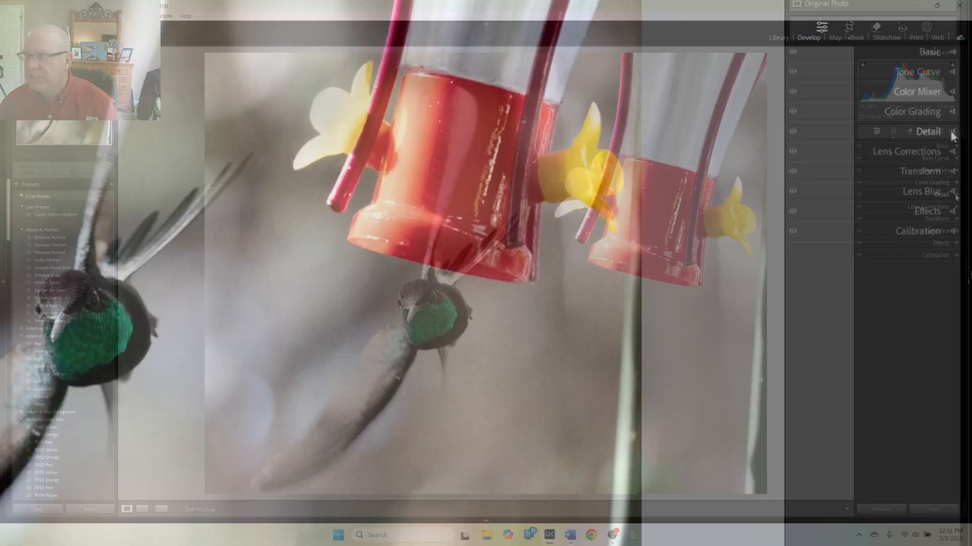
Sharpen the photo with amount 59, radius 1.3, detail 35 and masking 42, using the mask preview to judge the edges
left_click(950, 129)
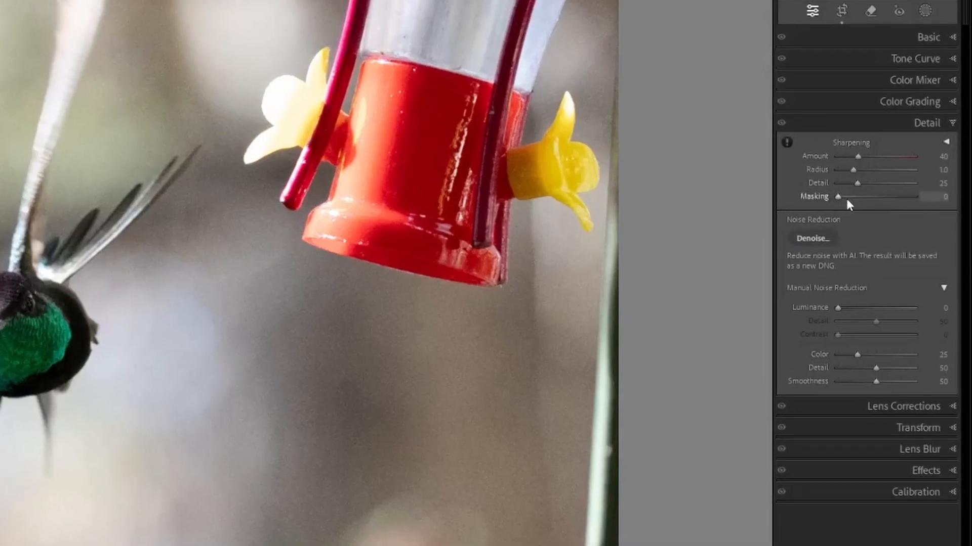
key("alt")
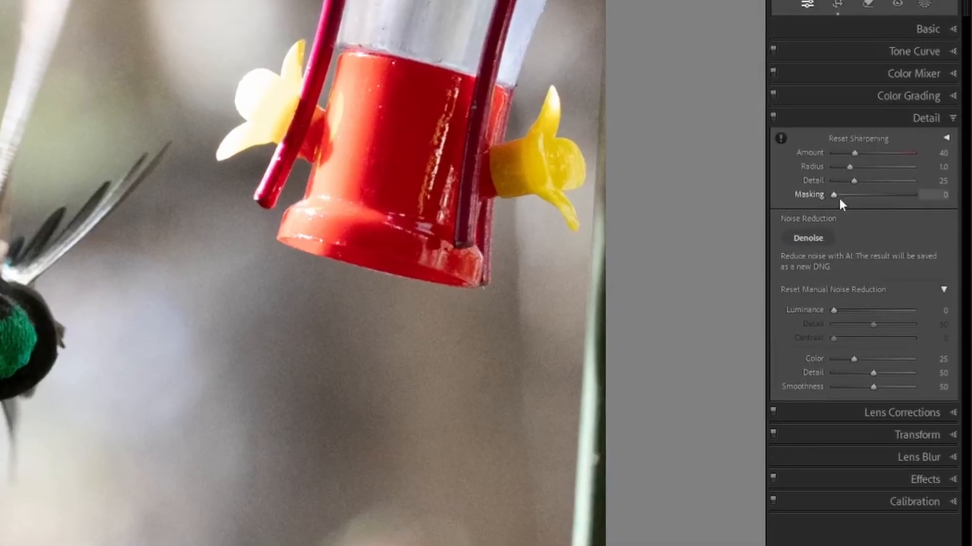
left_click_drag(829, 190, 817, 190)
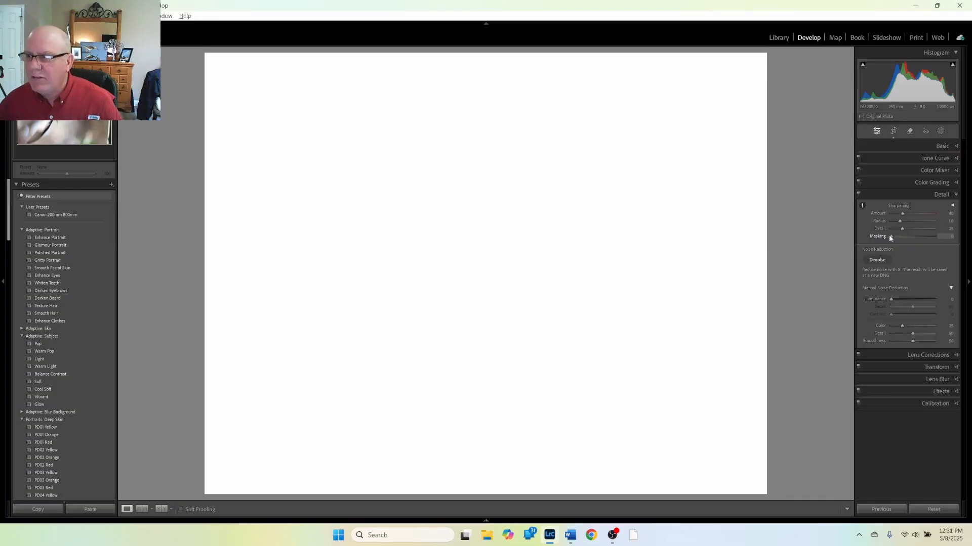
left_click_drag(891, 236, 908, 236)
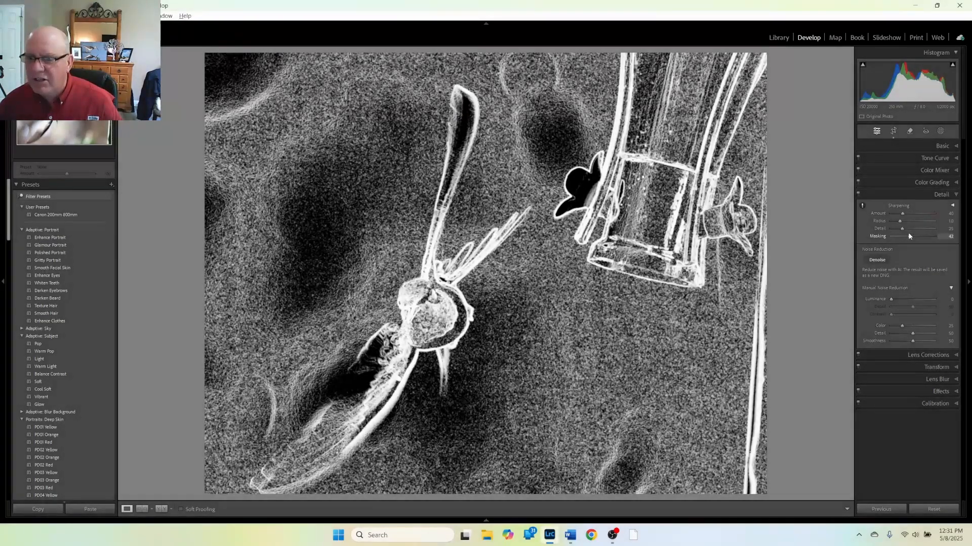
left_click_drag(908, 232, 908, 232)
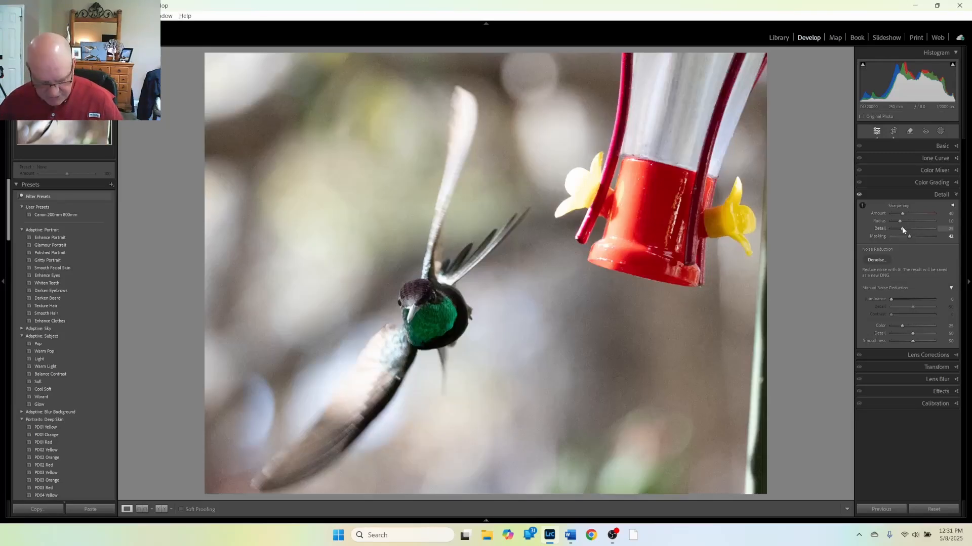
left_click_drag(902, 230, 906, 222)
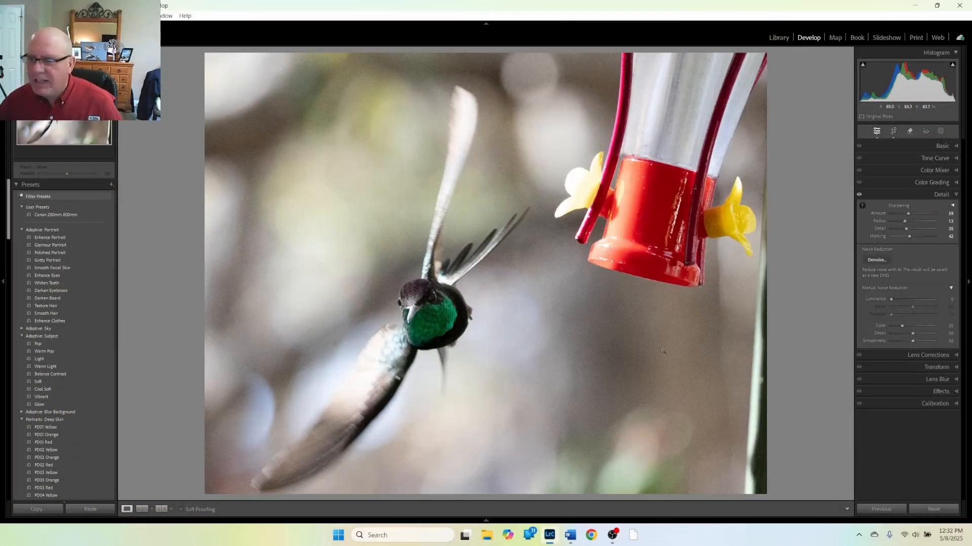
Apply manual luminance noise reduction with luminance 18, detail 67 and contrast 20
key("alt")
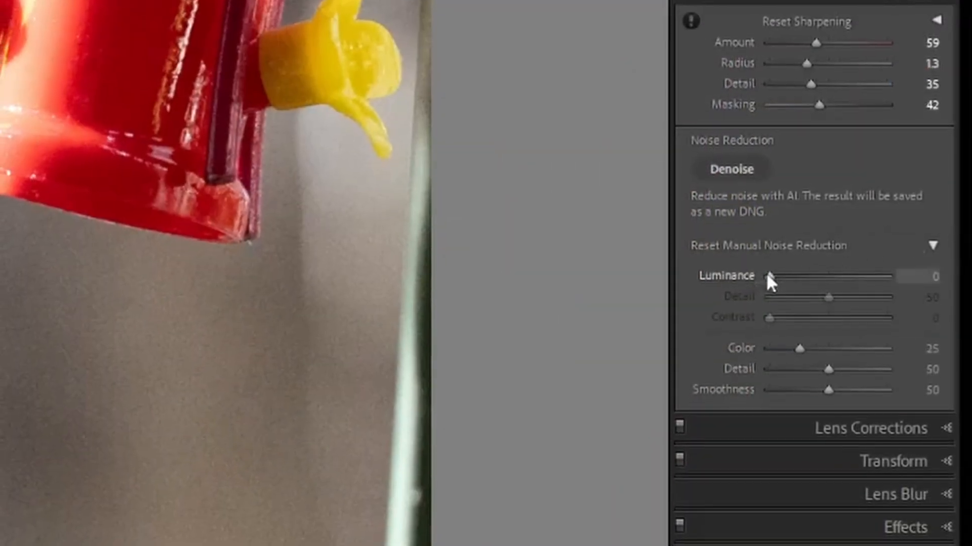
left_click_drag(767, 271, 791, 257)
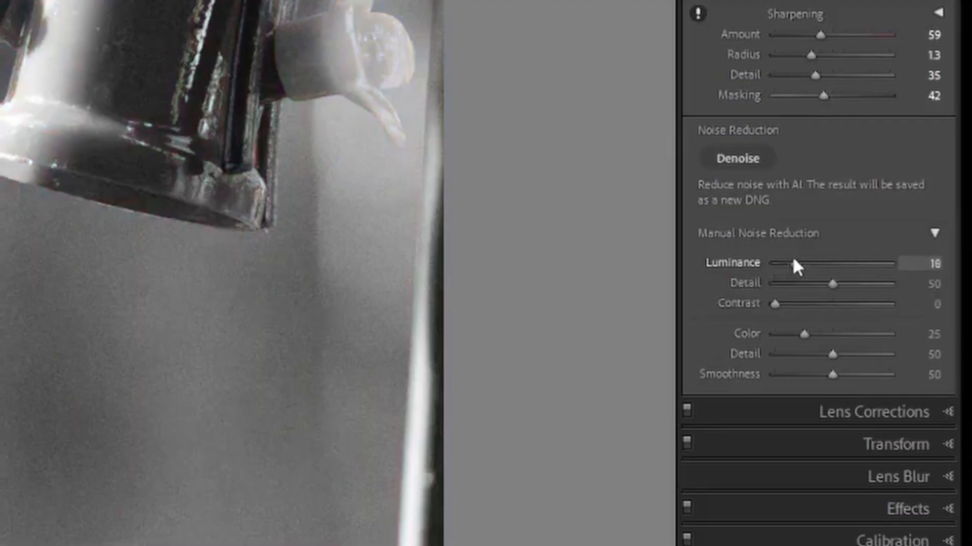
left_click_drag(831, 282, 852, 282)
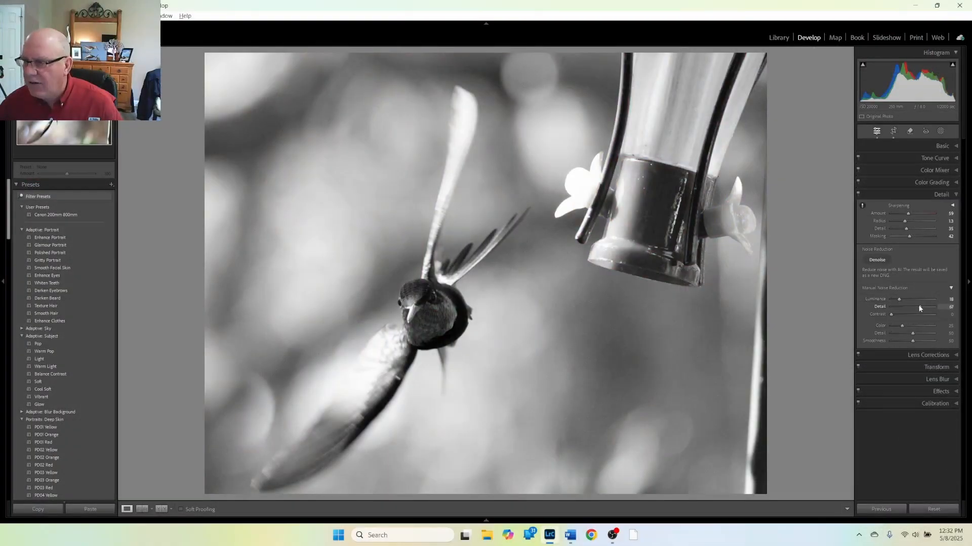
left_click_drag(919, 308, 894, 316)
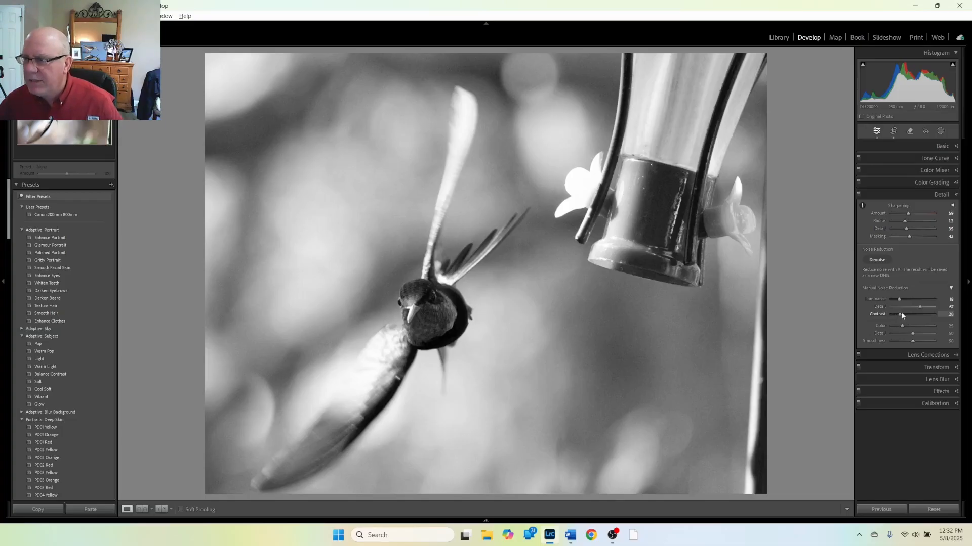
left_click_drag(900, 315, 901, 315)
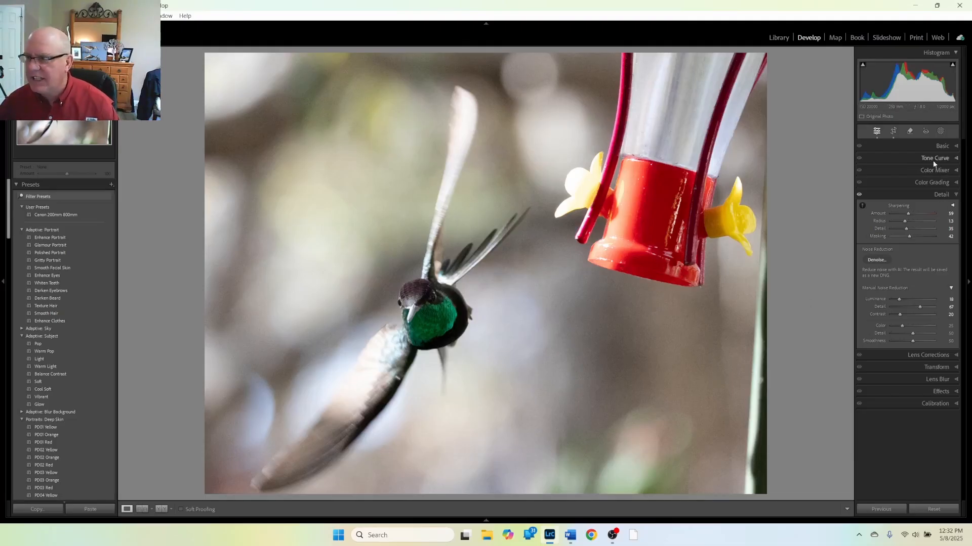
Remove the whole feeder with generative AI removal, extending the detected mask over its glass and the white flower
left_click(909, 131)
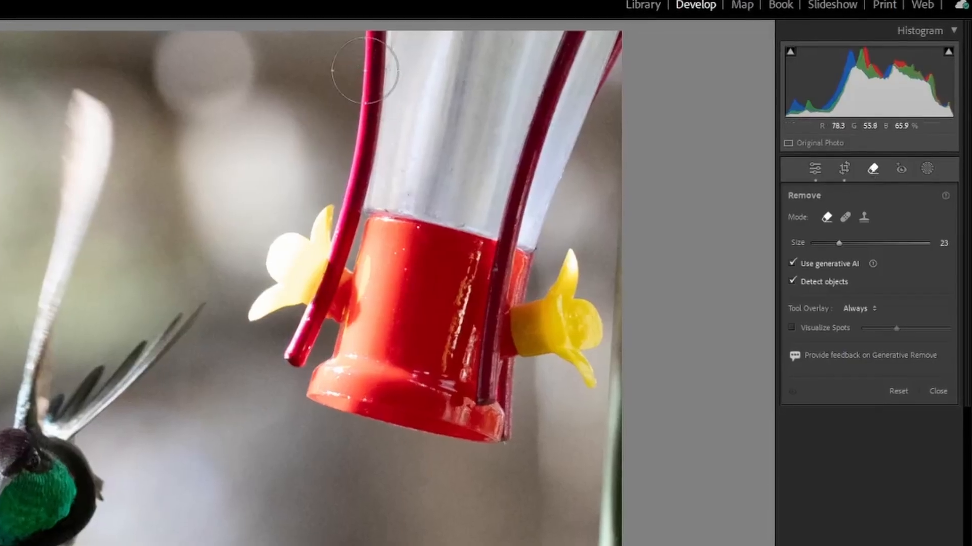
mouse_move(367, 62)
left_mouse_down()
mouse_move(355, 126)
mouse_move(304, 231)
mouse_move(286, 349)
mouse_move(334, 267)
mouse_move(374, 314)
mouse_move(387, 375)
mouse_move(324, 440)
mouse_move(445, 372)
mouse_move(495, 319)
mouse_move(462, 467)
mouse_move(547, 266)
mouse_move(584, 399)
mouse_move(533, 278)
mouse_move(527, 167)
mouse_move(574, 59)
mouse_move(506, 152)
mouse_move(445, 274)
mouse_move(455, 177)
mouse_move(491, 75)
mouse_move(481, 26)
mouse_move(348, 12)
left_mouse_up()
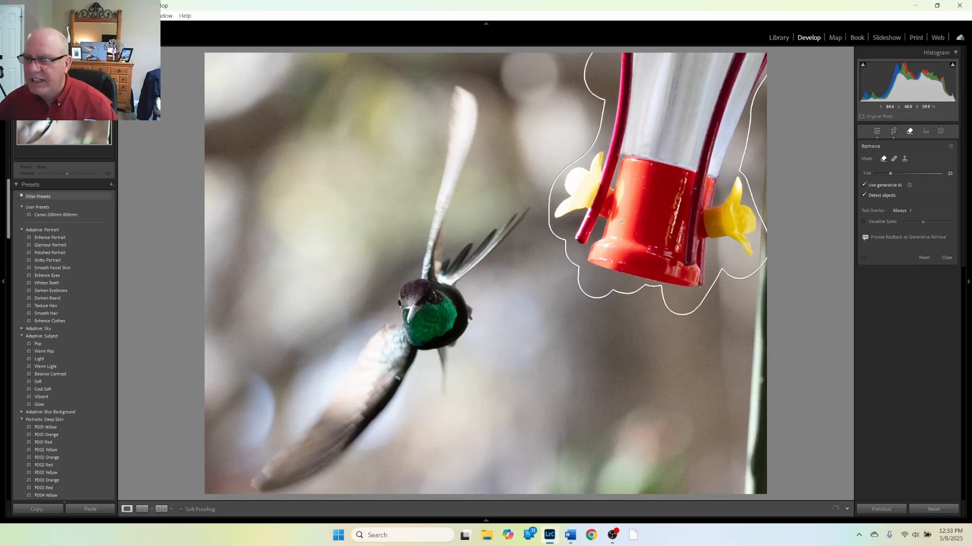
left_click(667, 239)
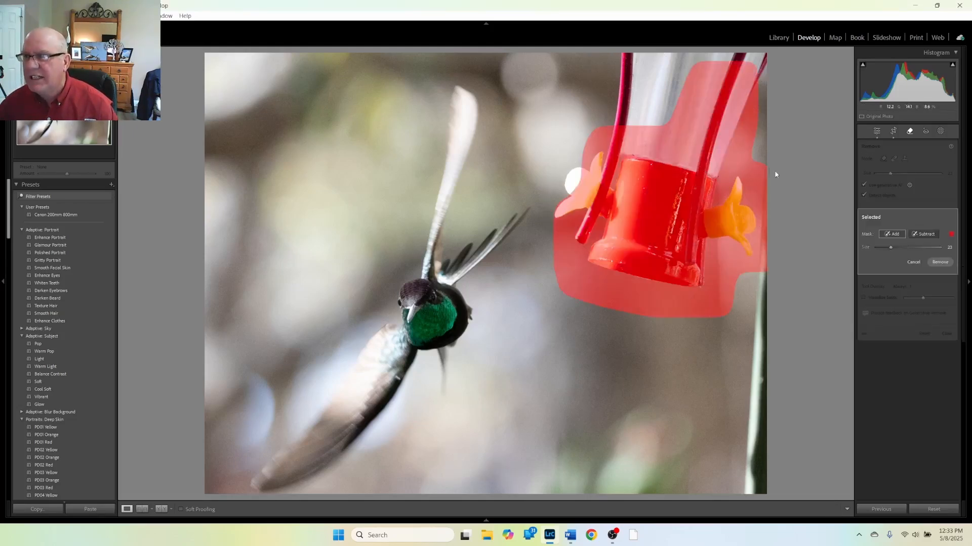
mouse_move(664, 103)
left_mouse_down()
mouse_move(628, 111)
mouse_move(627, 91)
mouse_move(681, 79)
mouse_move(696, 59)
mouse_move(632, 56)
left_mouse_up()
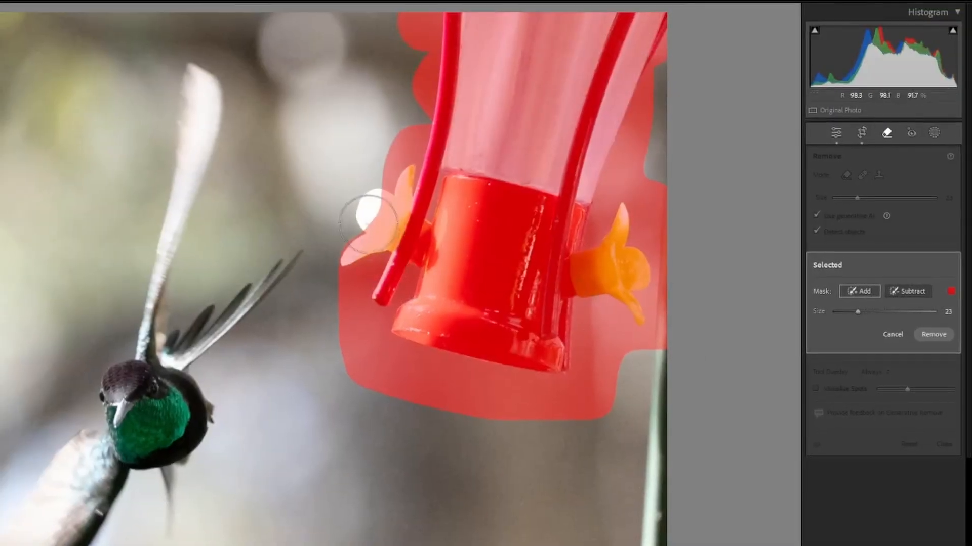
left_click_drag(368, 212, 381, 194)
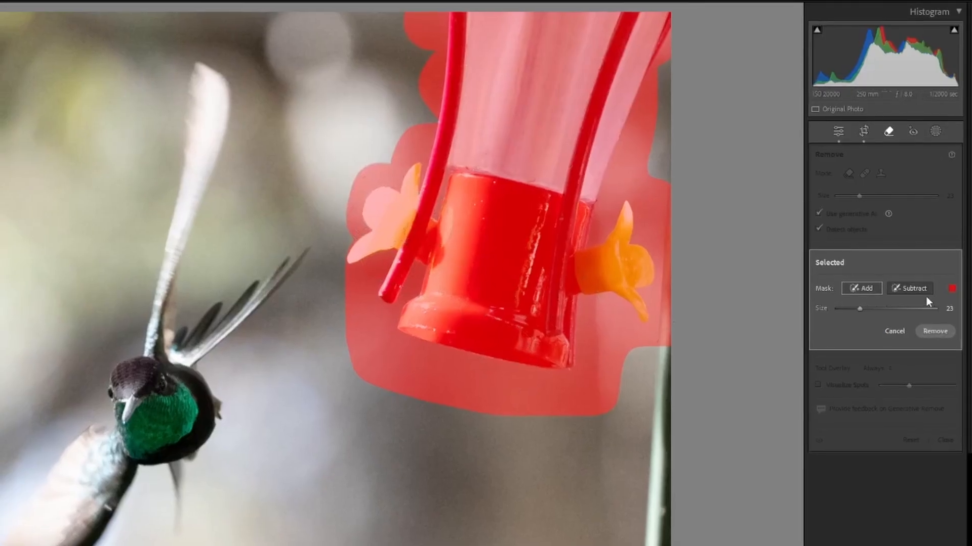
left_click(934, 331)
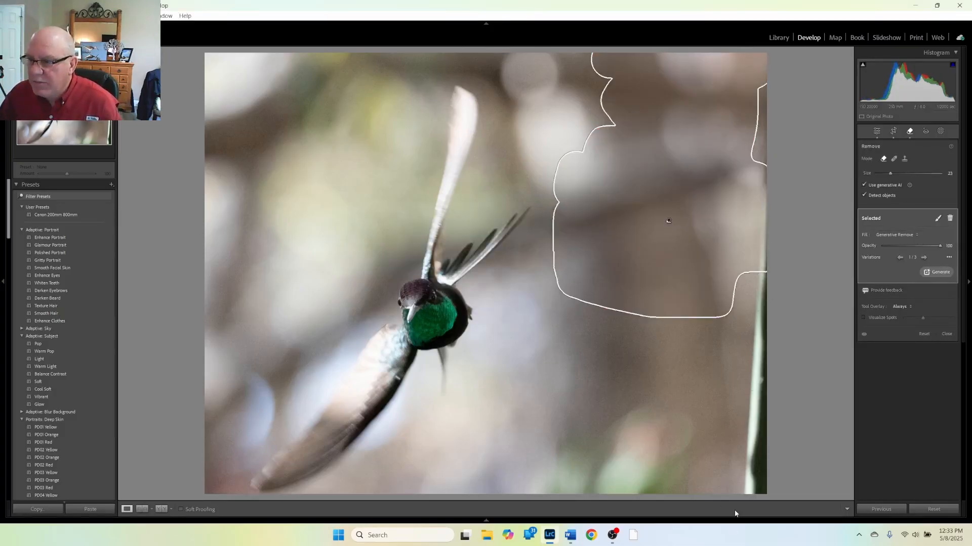
Mask the green pole along the photo's right edge and remove it with Generative Remove
mouse_move(753, 479)
left_mouse_down()
mouse_move(759, 198)
mouse_move(776, 127)
left_mouse_up()
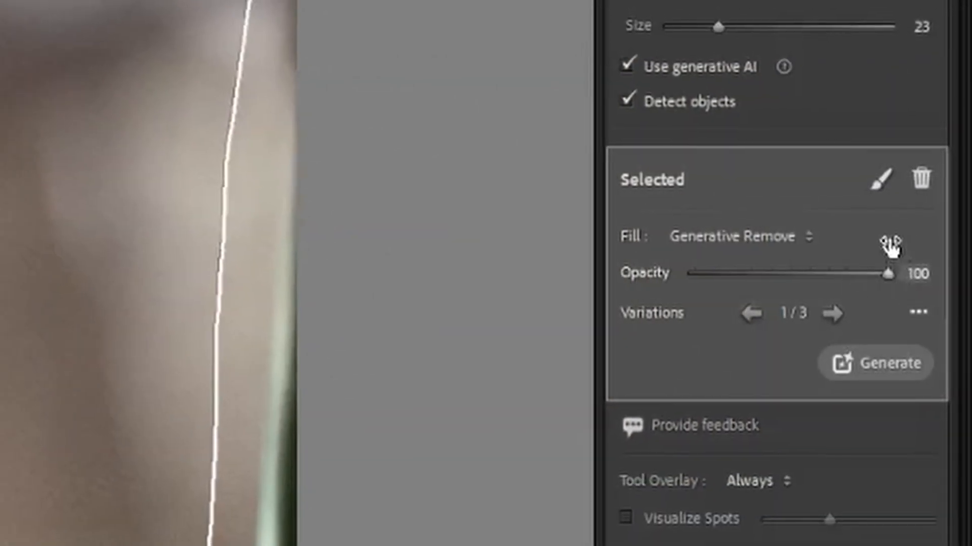
left_click(881, 178)
left_click(835, 242)
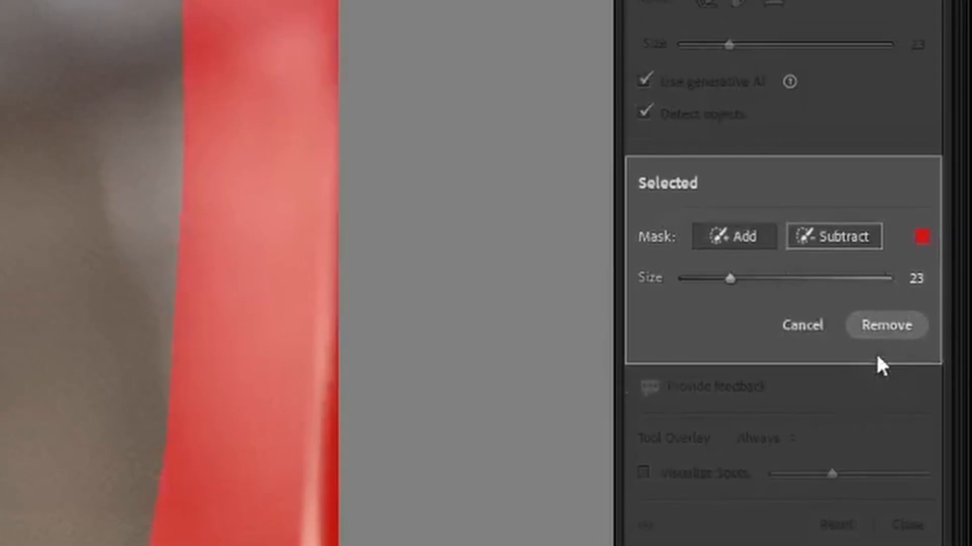
left_click(889, 328)
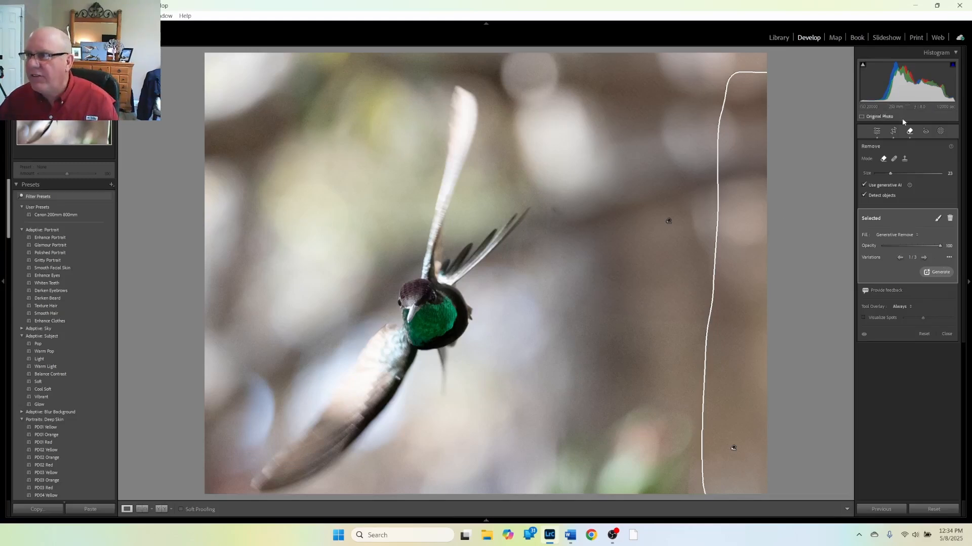
Return to the basic adjustments and set the white balance to Daylight
left_click(876, 132)
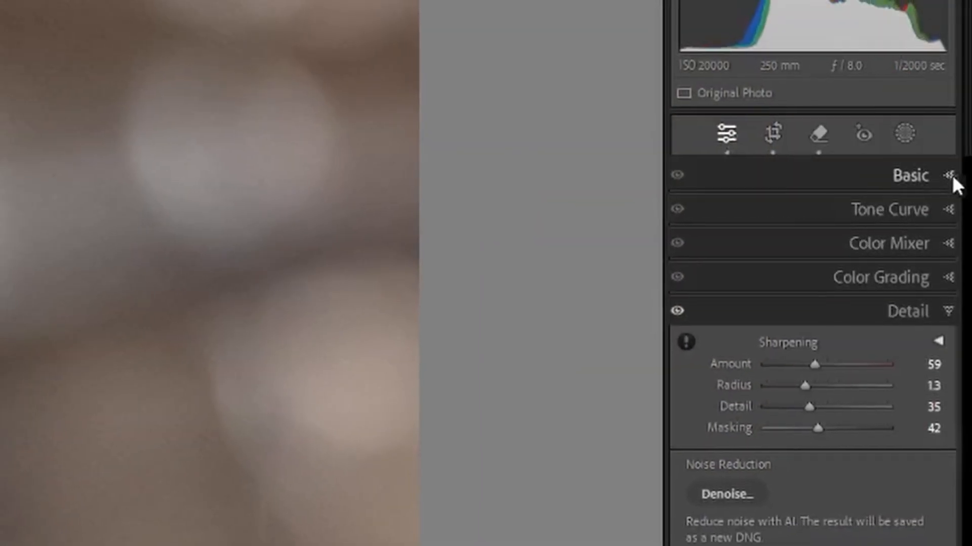
left_click(947, 176)
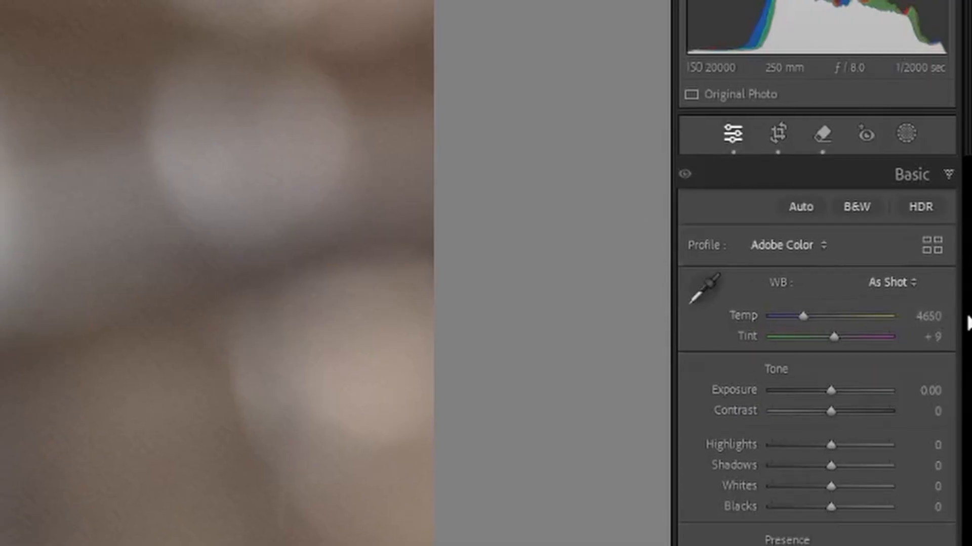
left_click(913, 281)
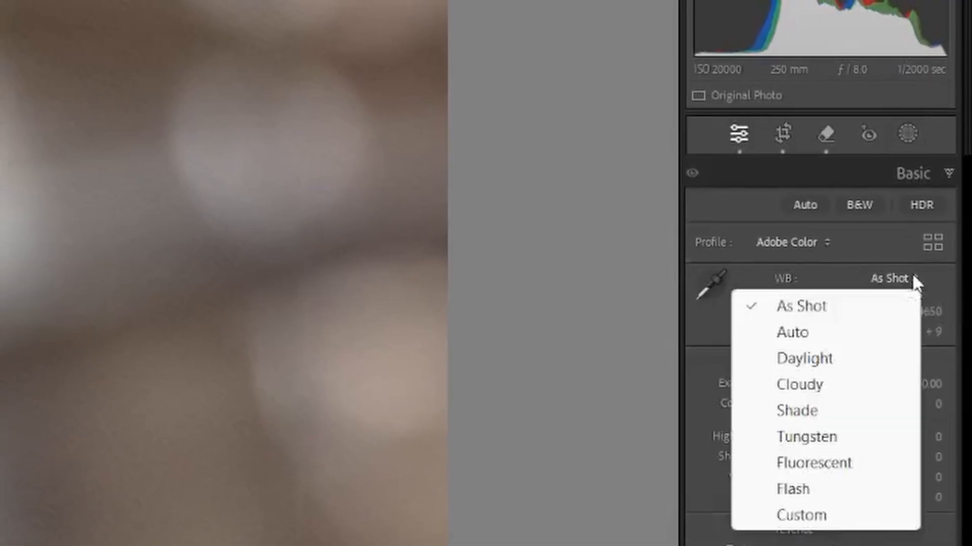
left_click(860, 357)
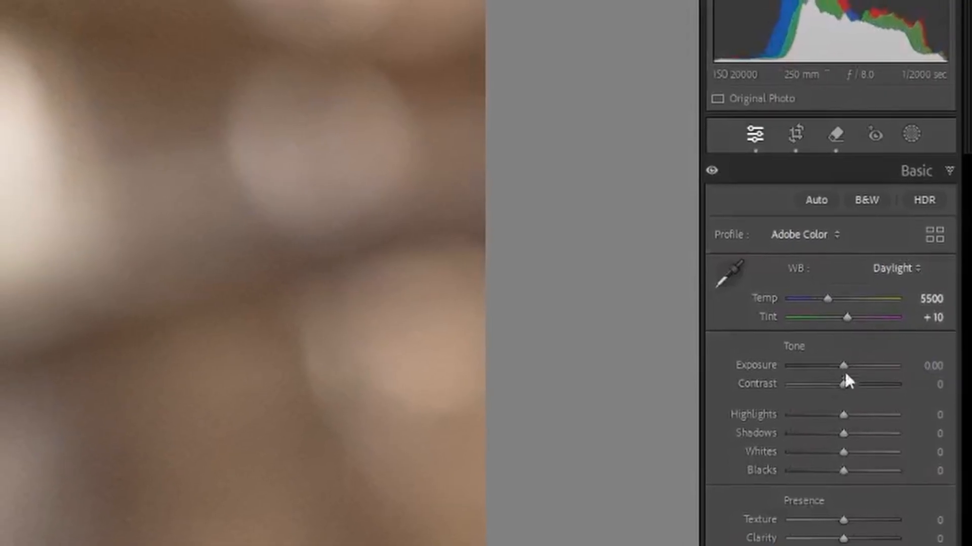
Set exposure +0.26, contrast +23, highlights -51, shadows -39, whites +21 and blacks -53, and adjust the presence settings
left_click_drag(848, 366, 851, 363)
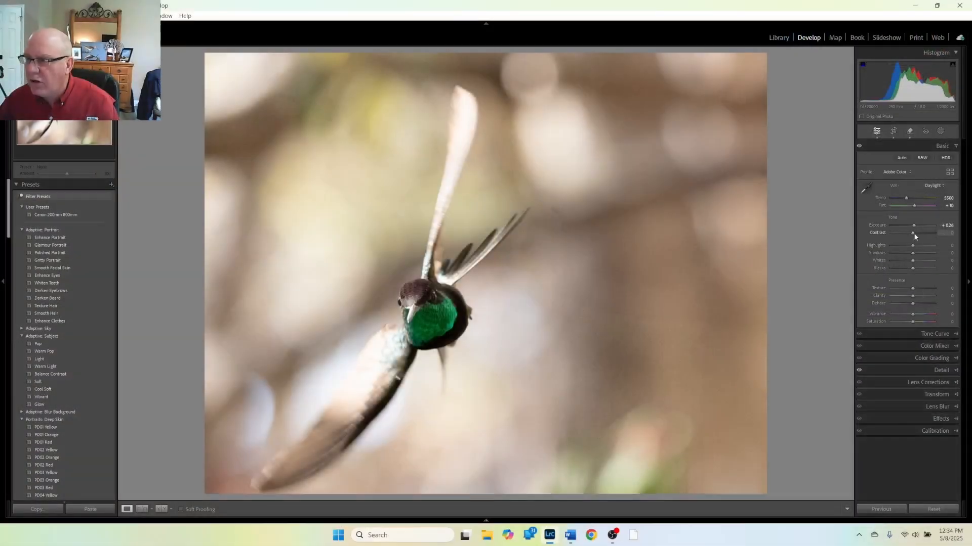
left_click_drag(914, 235, 909, 247)
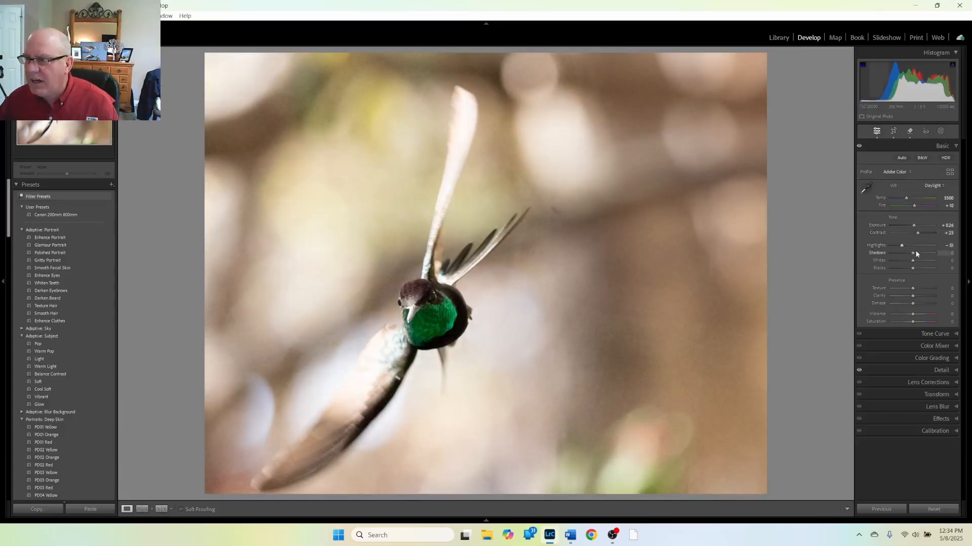
left_click_drag(911, 252, 916, 259)
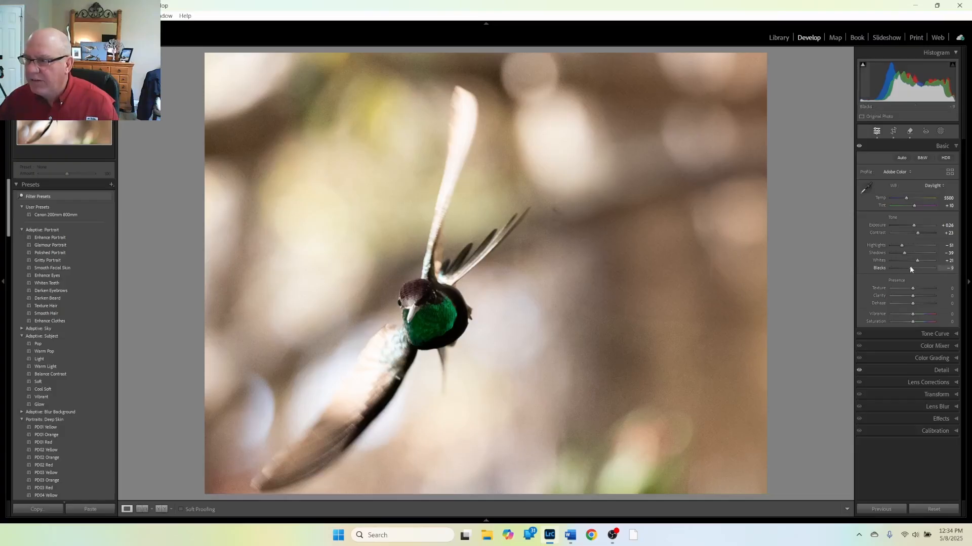
left_click_drag(909, 267, 901, 269)
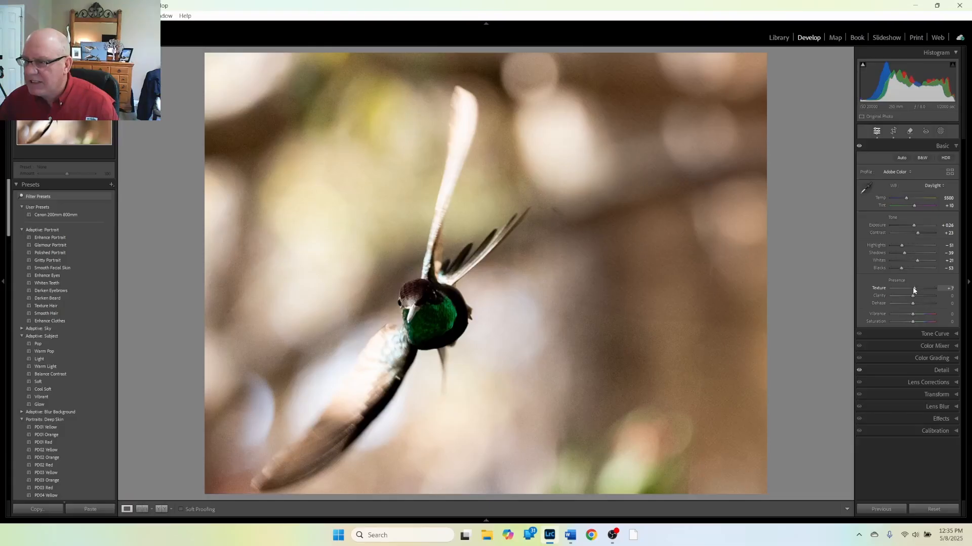
left_click_drag(914, 296, 915, 324)
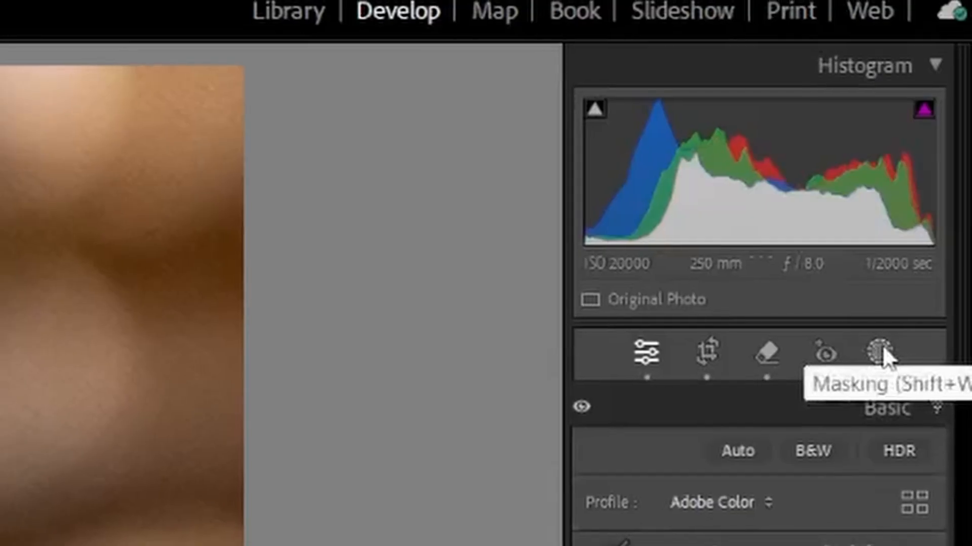
Create a subject-selection mask of the bird and rename the mask to Hummingbird
left_click(880, 354)
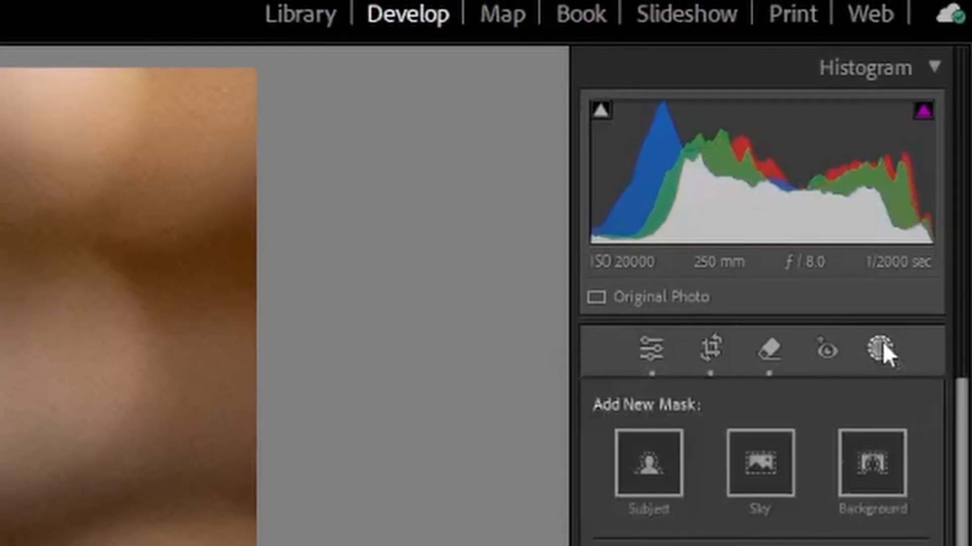
left_click(642, 478)
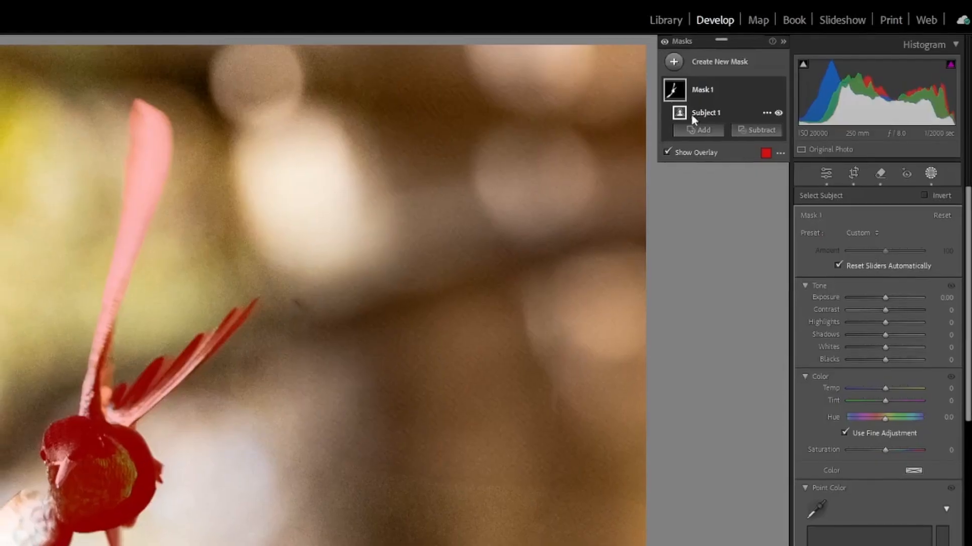
right_click(708, 89)
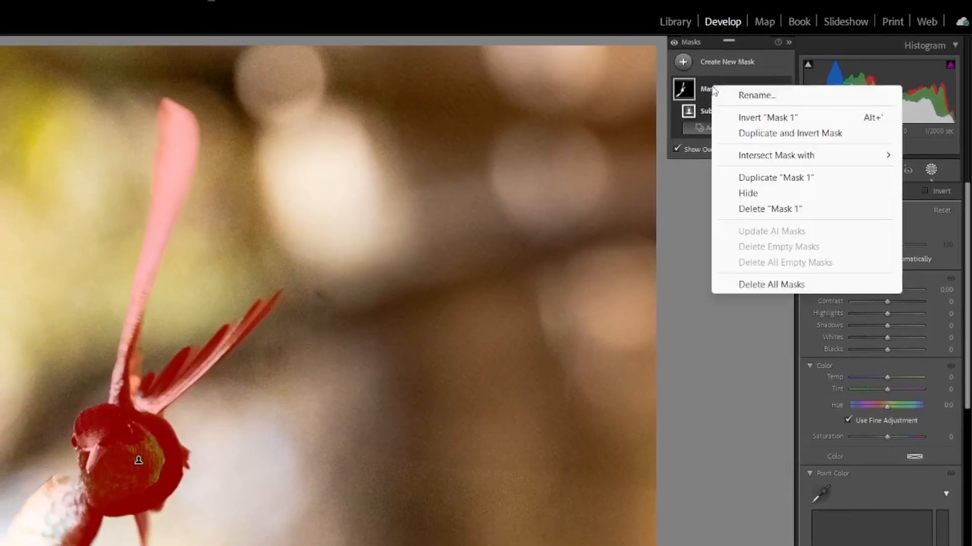
left_click(748, 95)
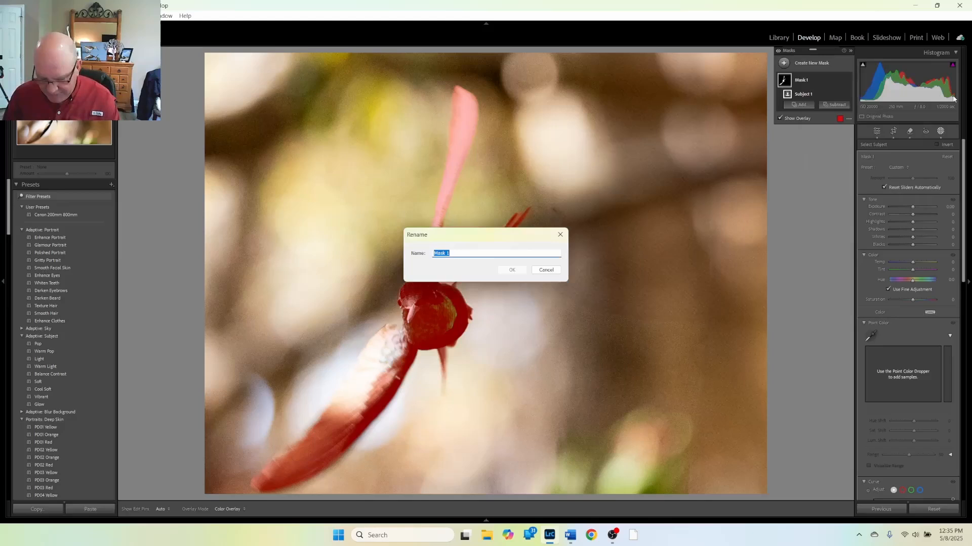
type("Hummingbird")
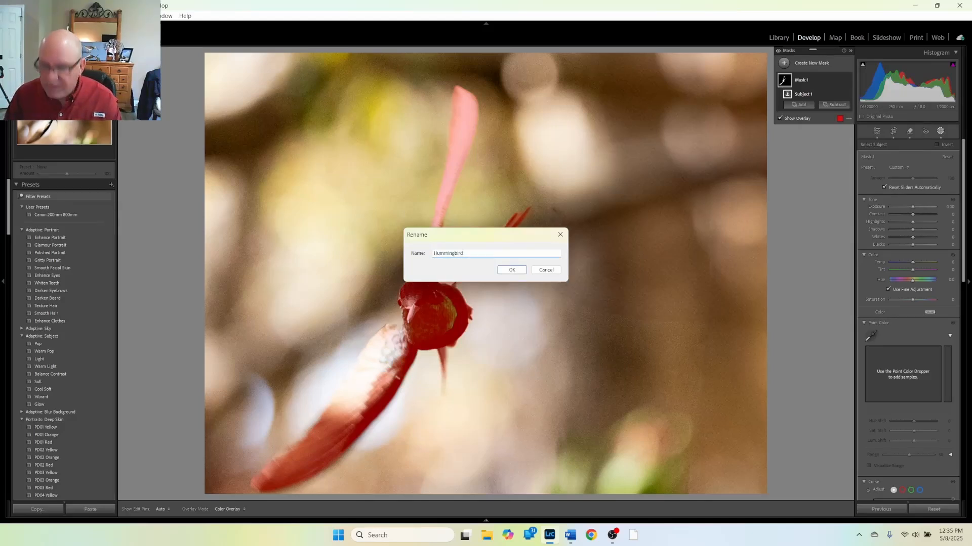
key("Return")
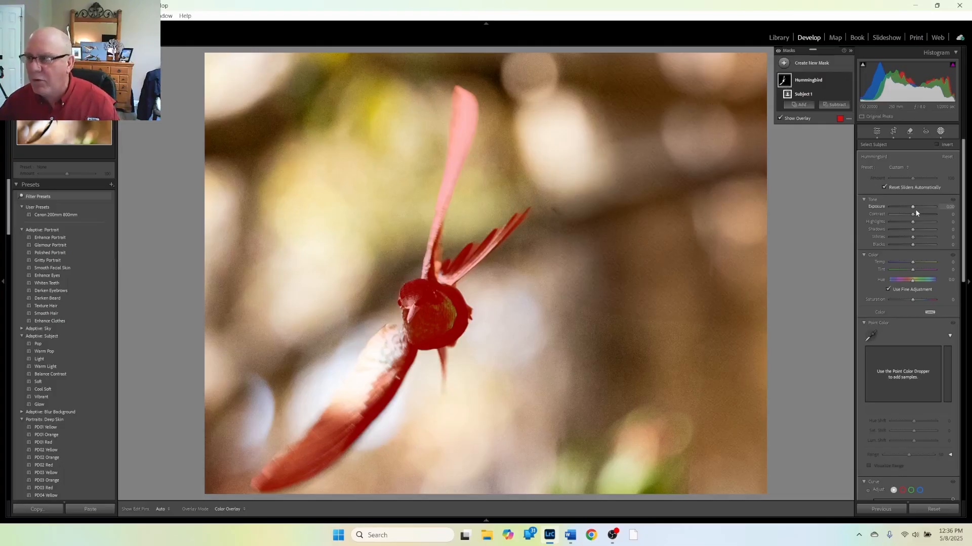
On the Hummingbird mask, set exposure 0.61, highlights -41, shadows 32 and blacks -17, and slightly raise contrast, whites and saturation
left_click_drag(913, 208, 909, 247)
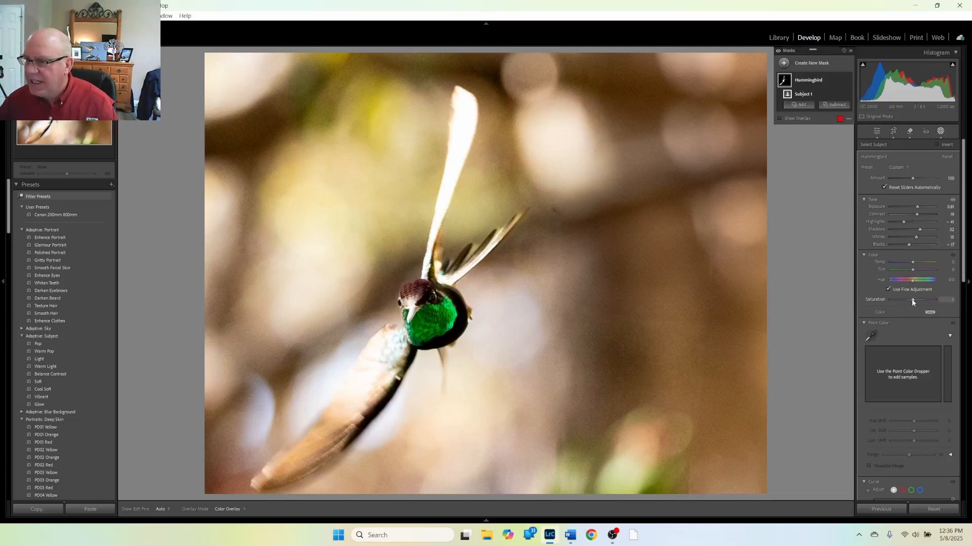
left_click_drag(912, 300, 915, 299)
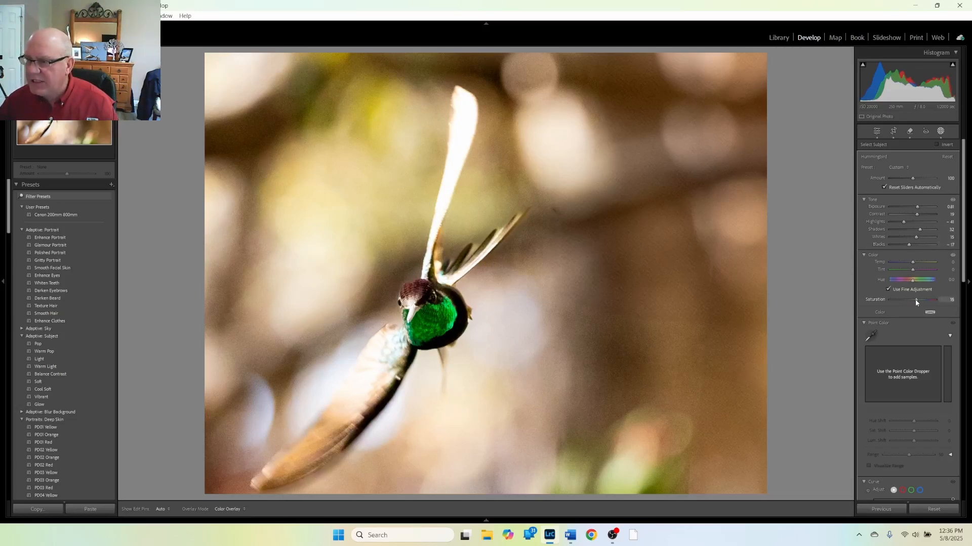